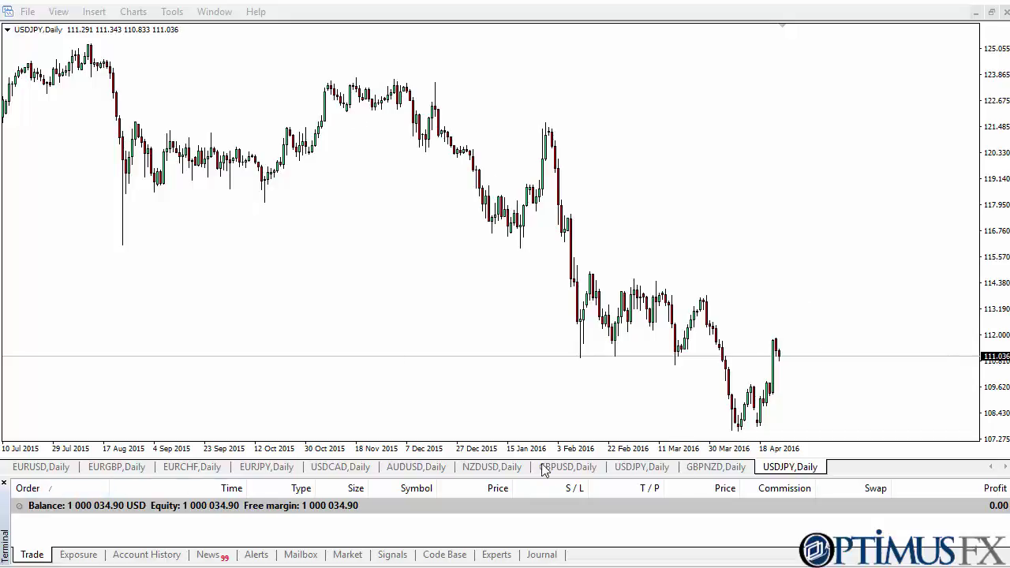
{"action": "left_click", "coordinate": [59, 12]}
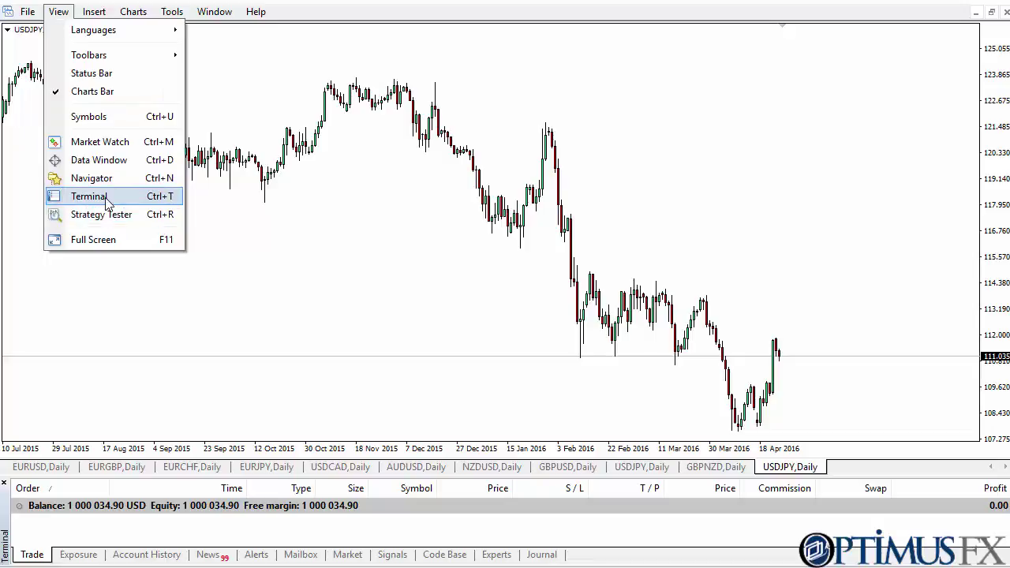
{"action": "left_click", "coordinate": [311, 290]}
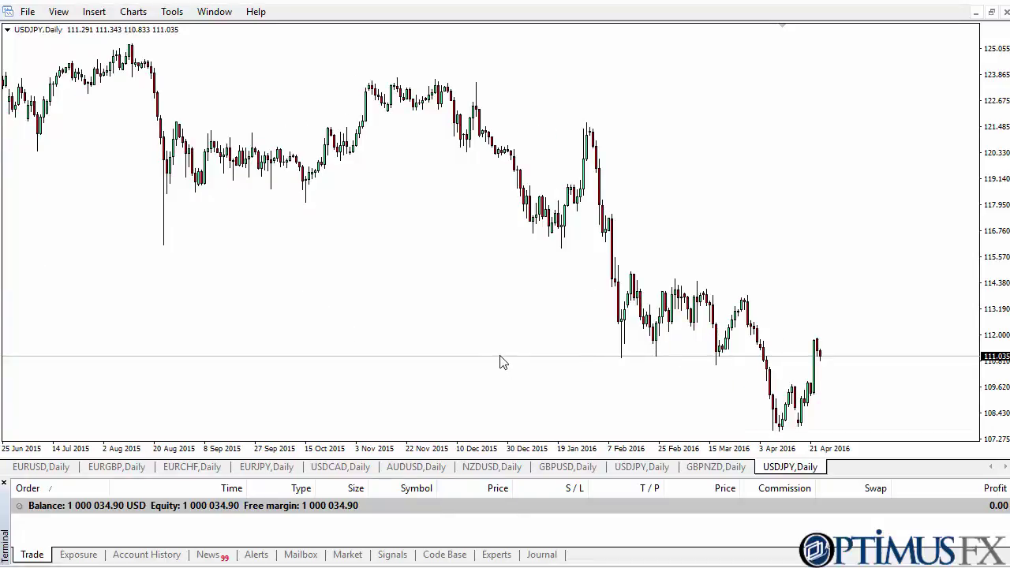
{"action": "scroll", "coordinate": [505, 348], "scroll_direction": "down", "scroll_amount": 2}
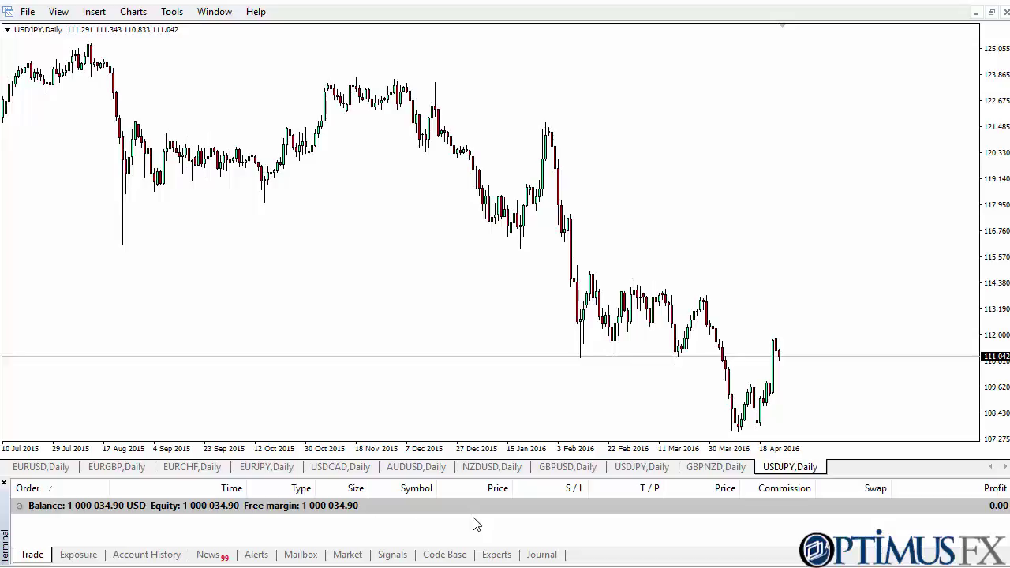
Place a market execution buy order for USDJPY with a volume of 1.00.
{"action": "right_click", "coordinate": [376, 253]}
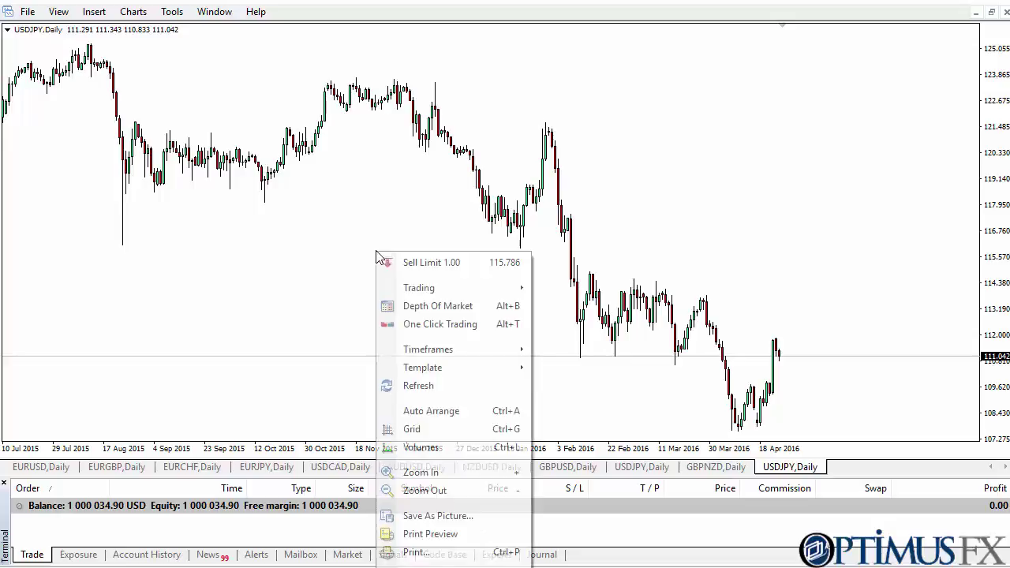
{"action": "mouse_move", "coordinate": [427, 287]}
{"action": "left_click", "coordinate": [584, 353]}
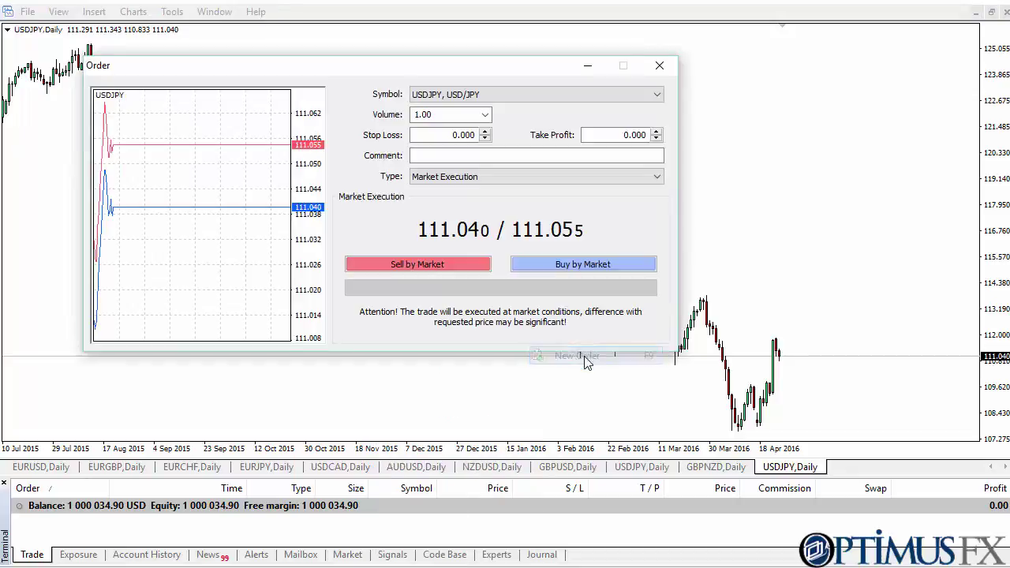
{"action": "left_click", "coordinate": [576, 269]}
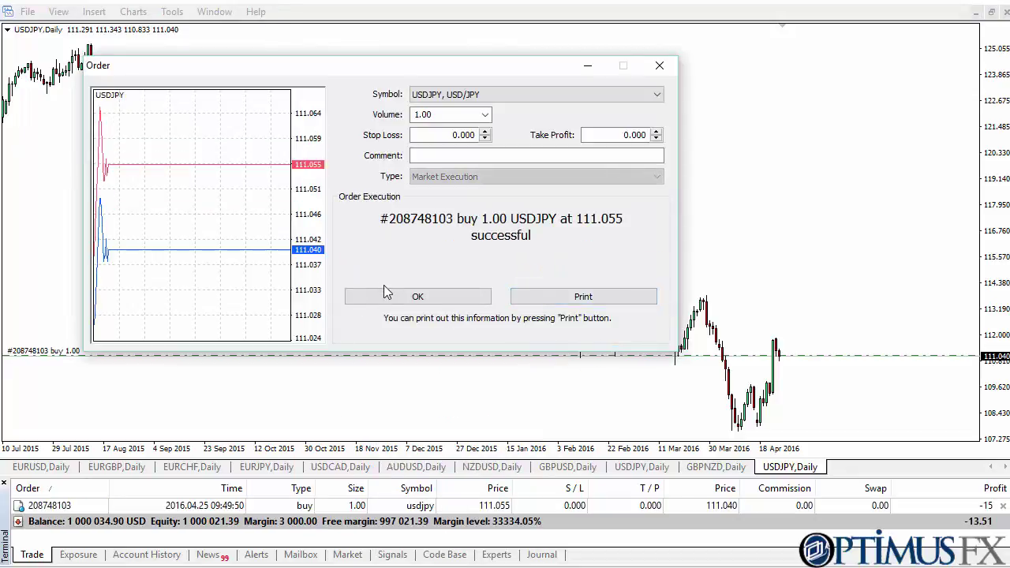
{"action": "left_click", "coordinate": [391, 300]}
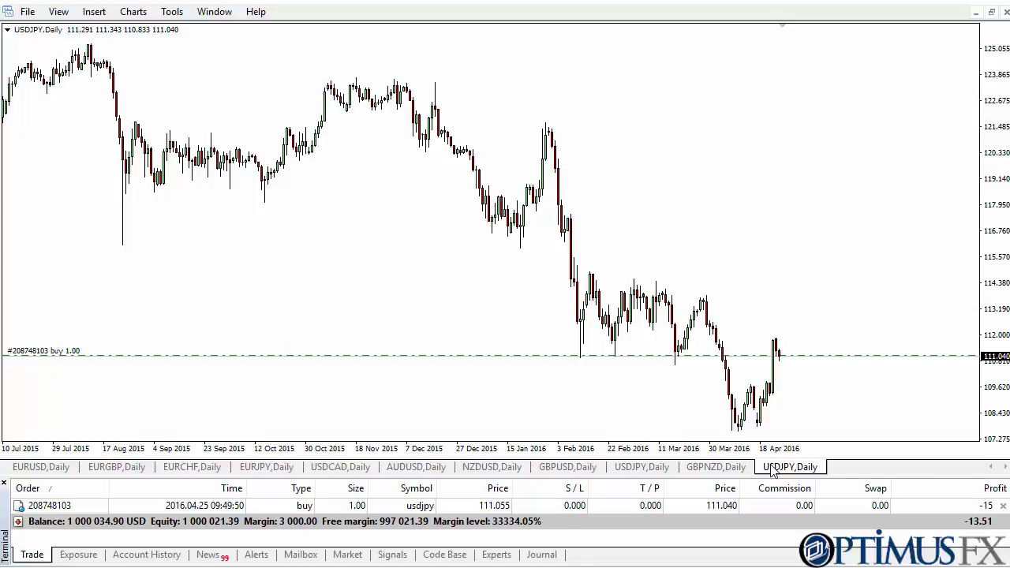
Read the news article "Saudi Aramco Expects to Fetch $2 Trillion in IPO", and check the account's currency exposure.
{"action": "left_click", "coordinate": [212, 556]}
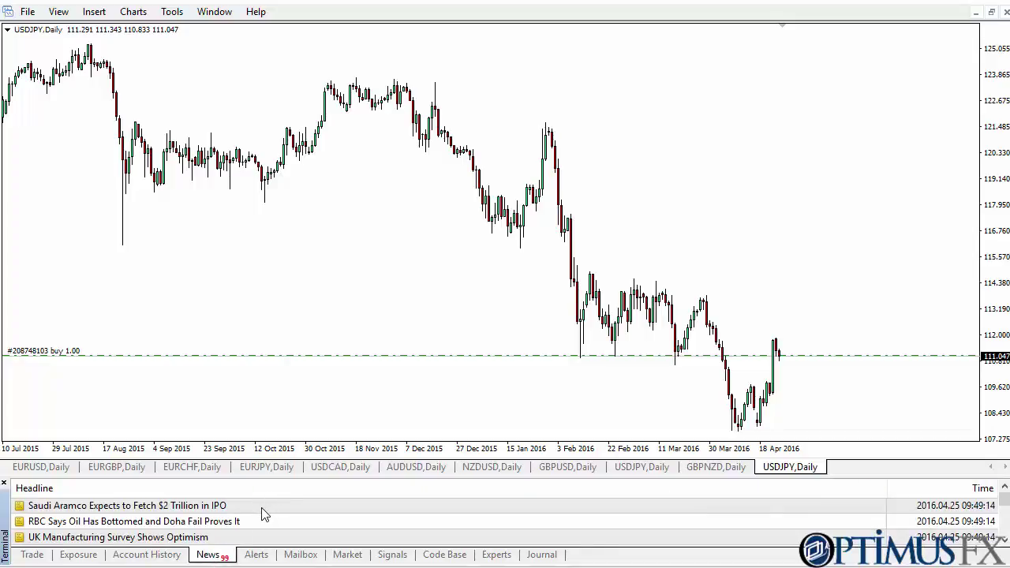
{"action": "double_click", "coordinate": [263, 507]}
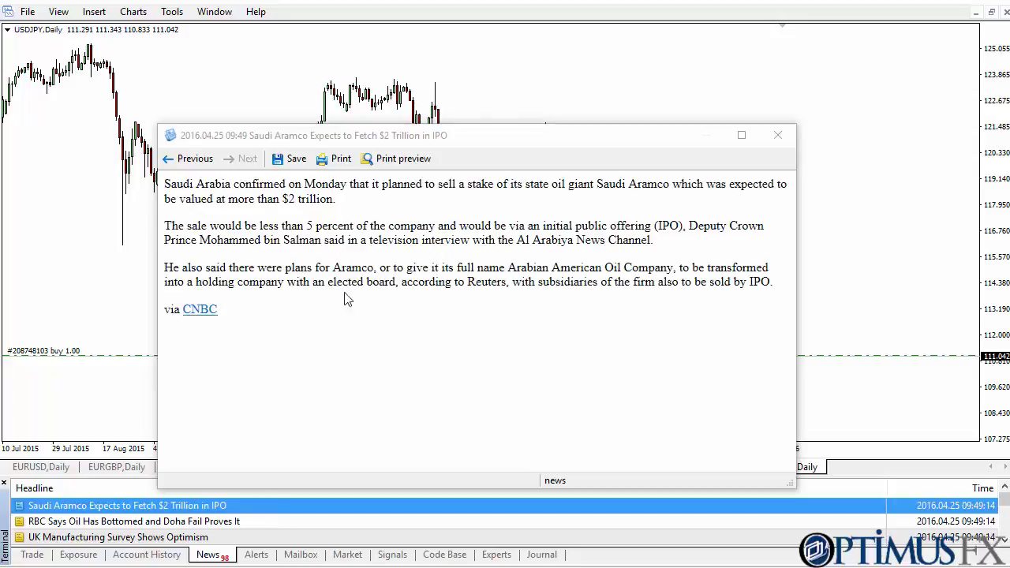
{"action": "left_click", "coordinate": [777, 137]}
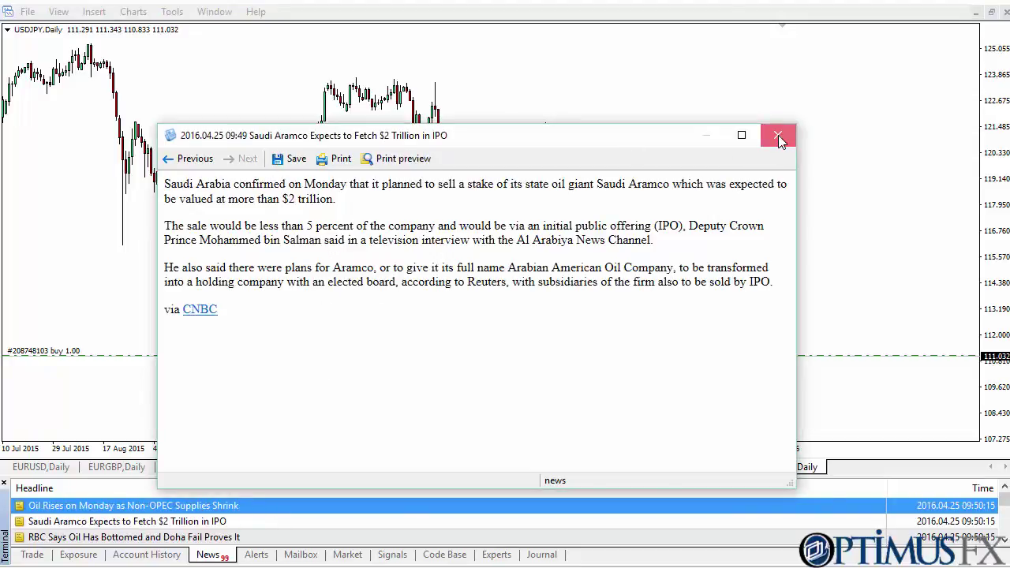
{"action": "left_click", "coordinate": [80, 554]}
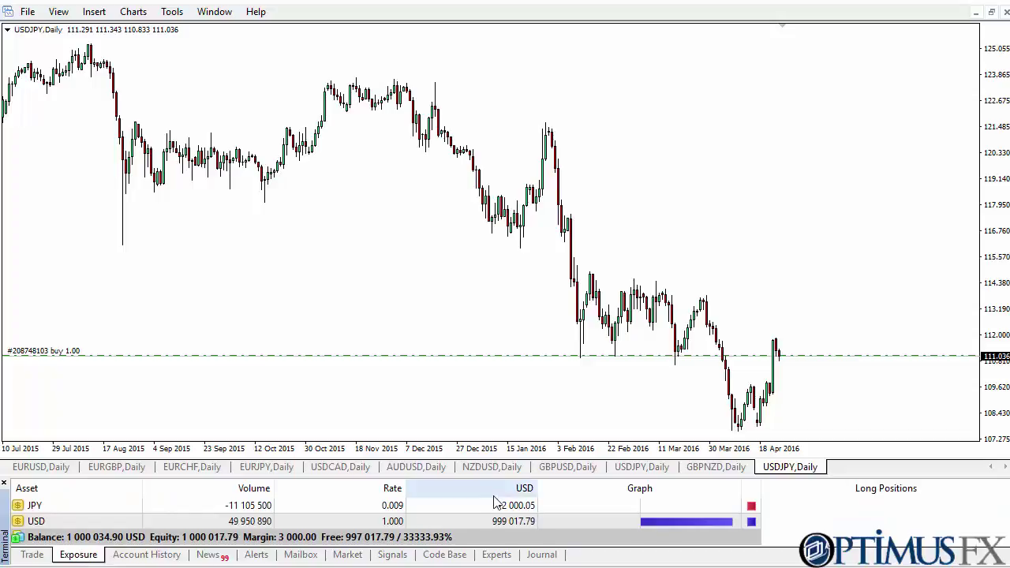
Examine the account history with its period and report options, and review the journal of recent order events.
{"action": "left_click", "coordinate": [118, 557]}
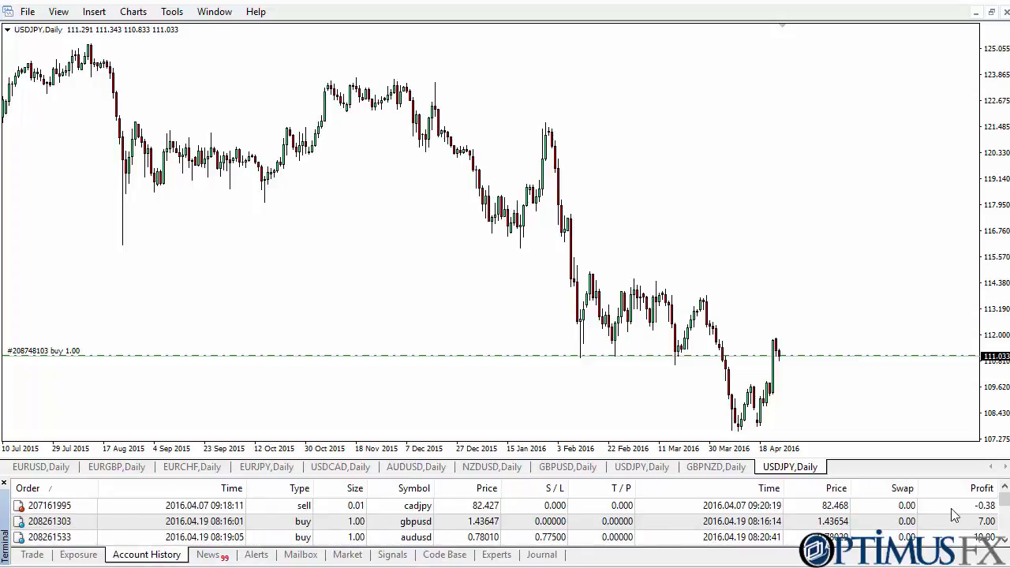
{"action": "left_click_drag", "start_coordinate": [1006, 509], "coordinate": [995, 473]}
{"action": "right_click", "coordinate": [348, 522]}
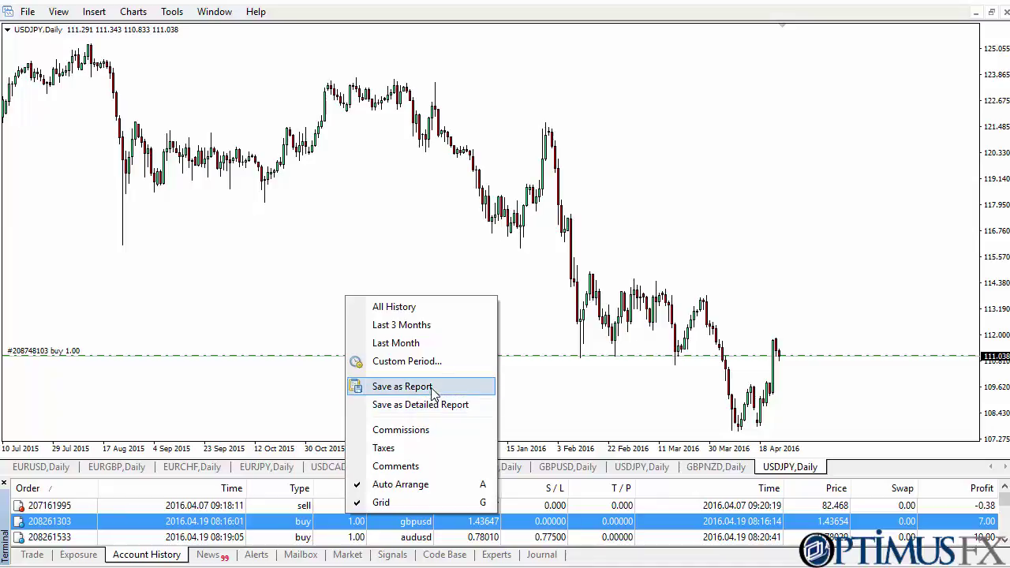
{"action": "left_click", "coordinate": [330, 309]}
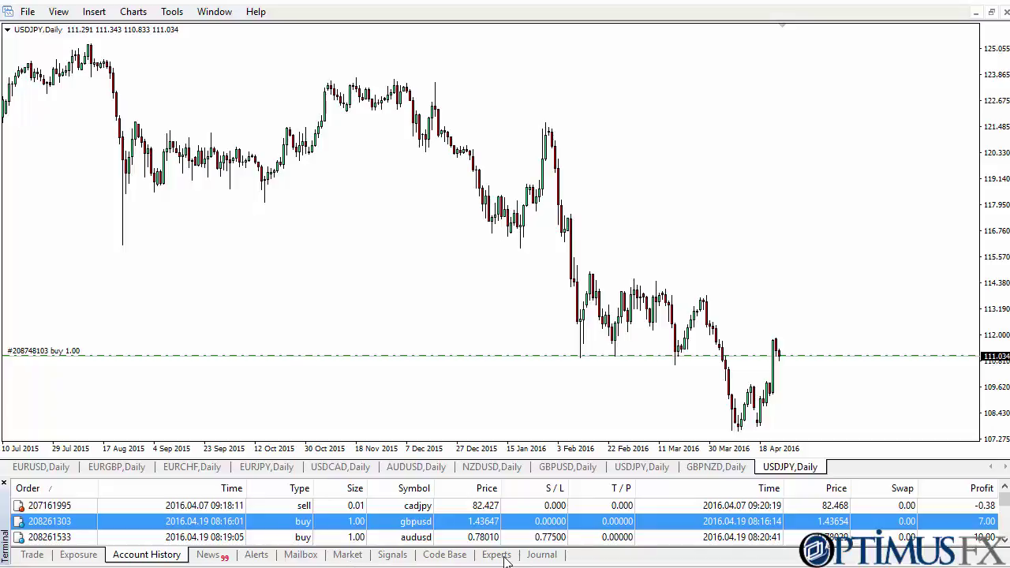
{"action": "left_click", "coordinate": [538, 556]}
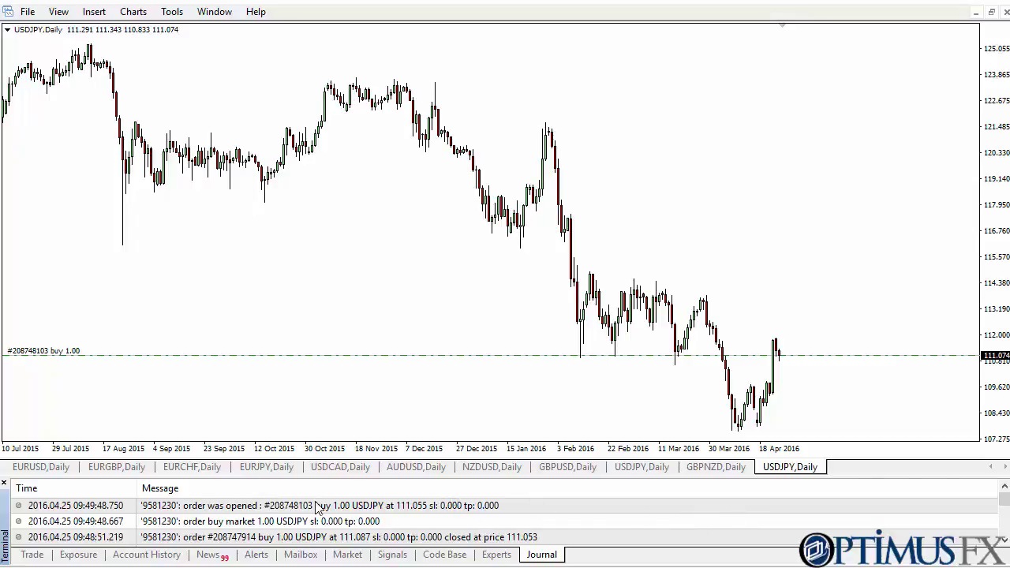
Start a new price alert and choose USDJPY as its symbol.
{"action": "left_click", "coordinate": [256, 554]}
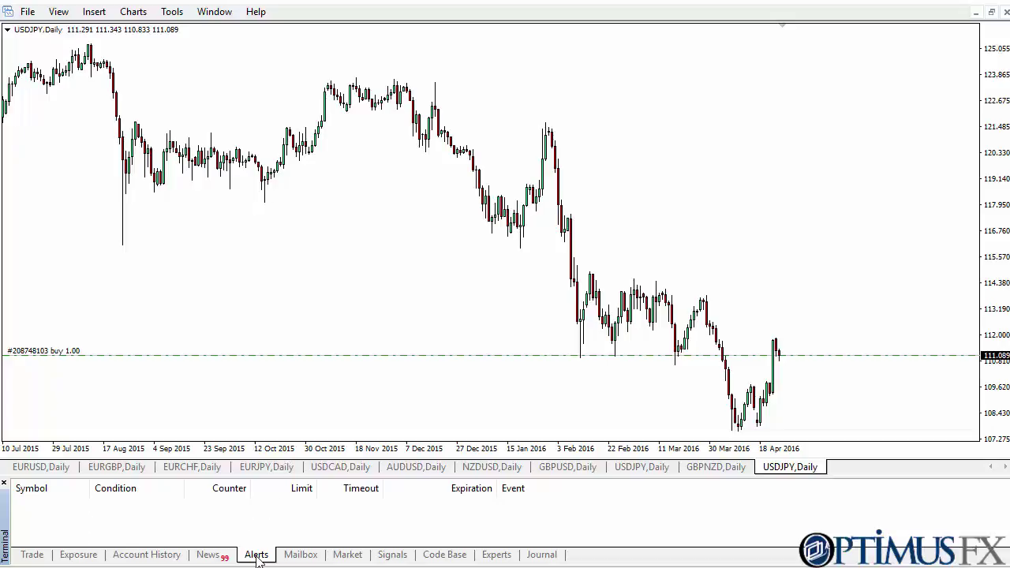
{"action": "right_click", "coordinate": [212, 514]}
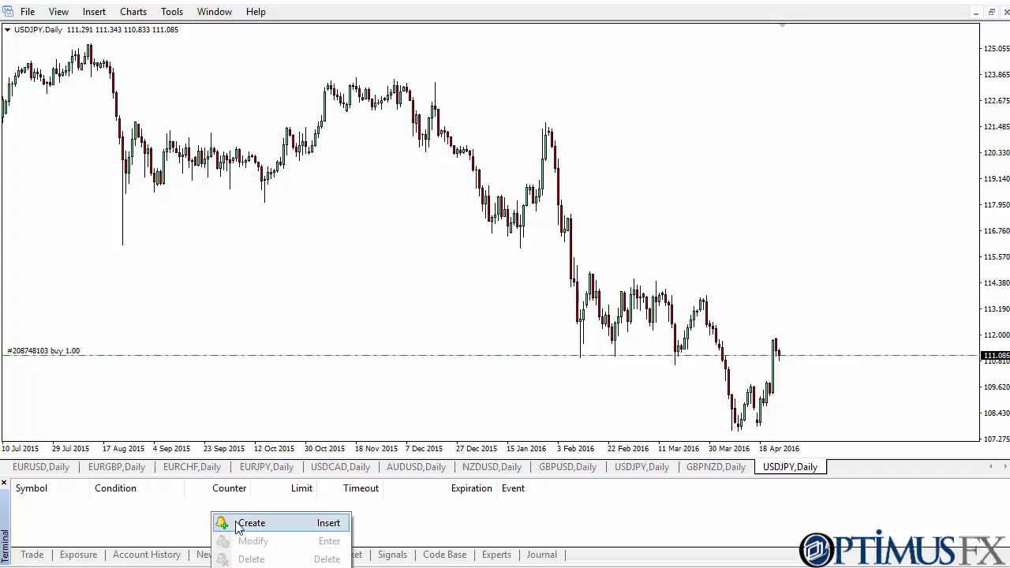
{"action": "left_click", "coordinate": [237, 524]}
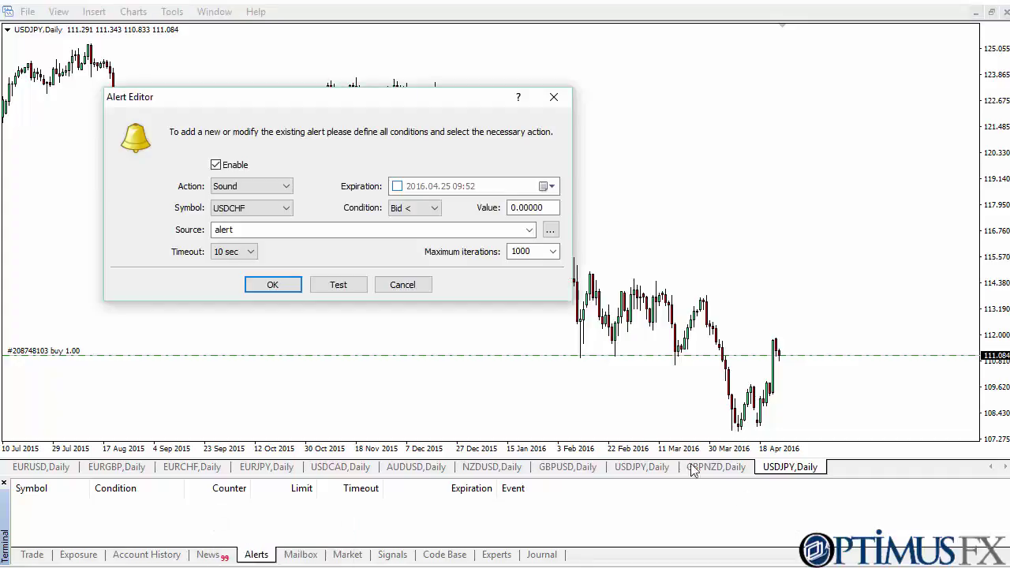
{"action": "left_click", "coordinate": [285, 208]}
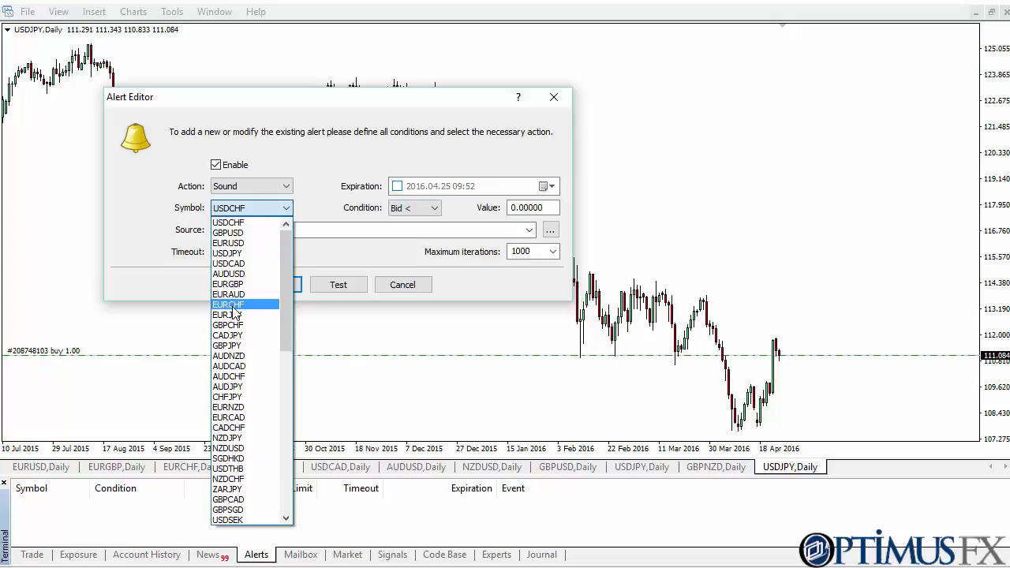
{"action": "left_click", "coordinate": [229, 253]}
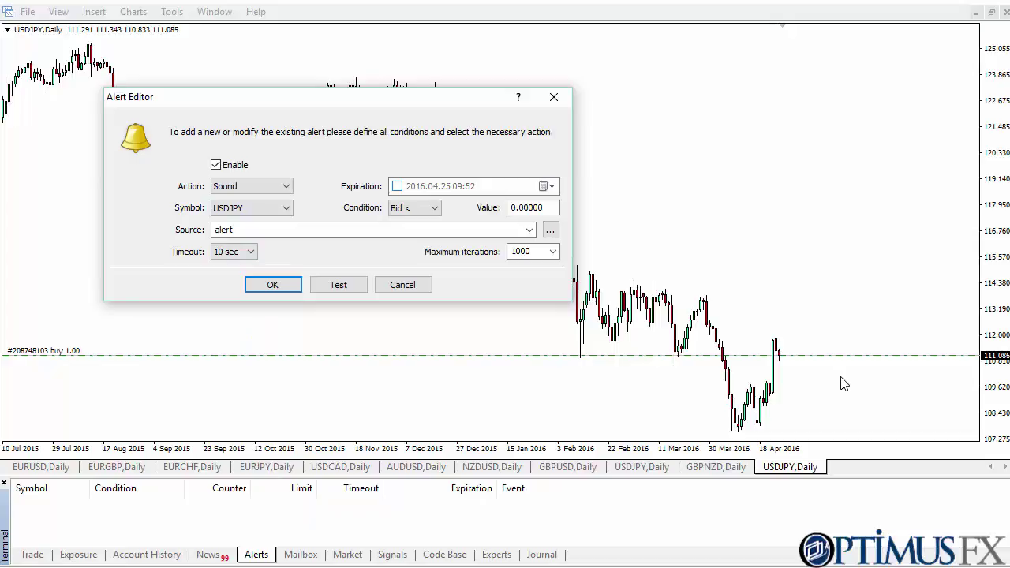
Give the USDJPY alert the condition Bid < 110.50, test its sound and save it.
{"action": "left_click", "coordinate": [433, 210]}
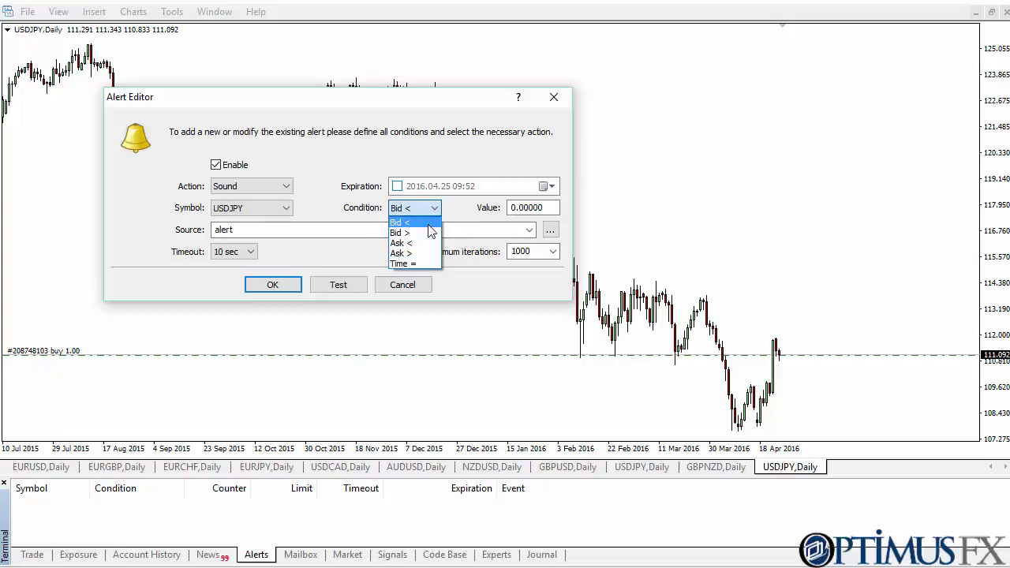
{"action": "left_click", "coordinate": [489, 232]}
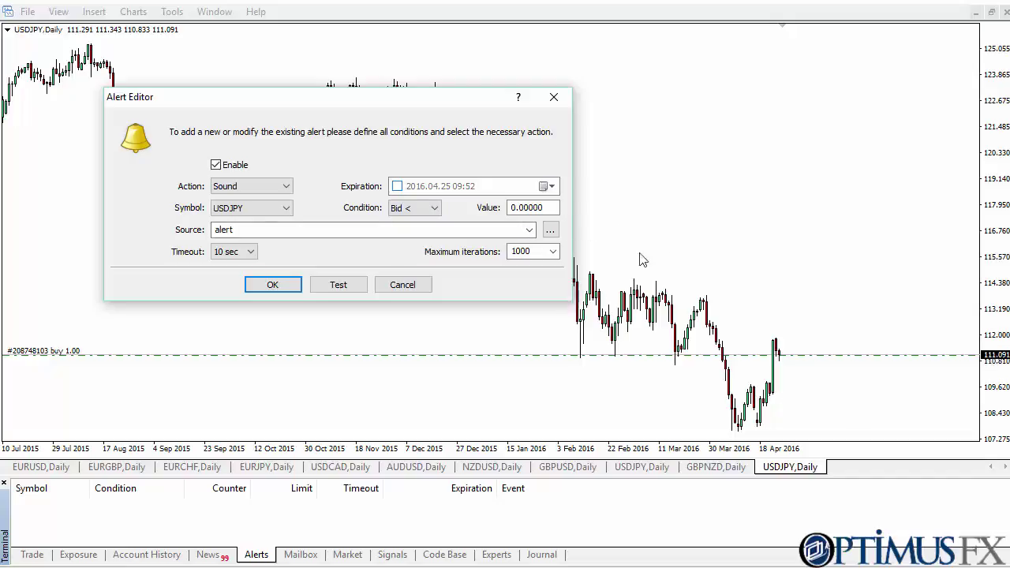
{"action": "double_click", "coordinate": [531, 207]}
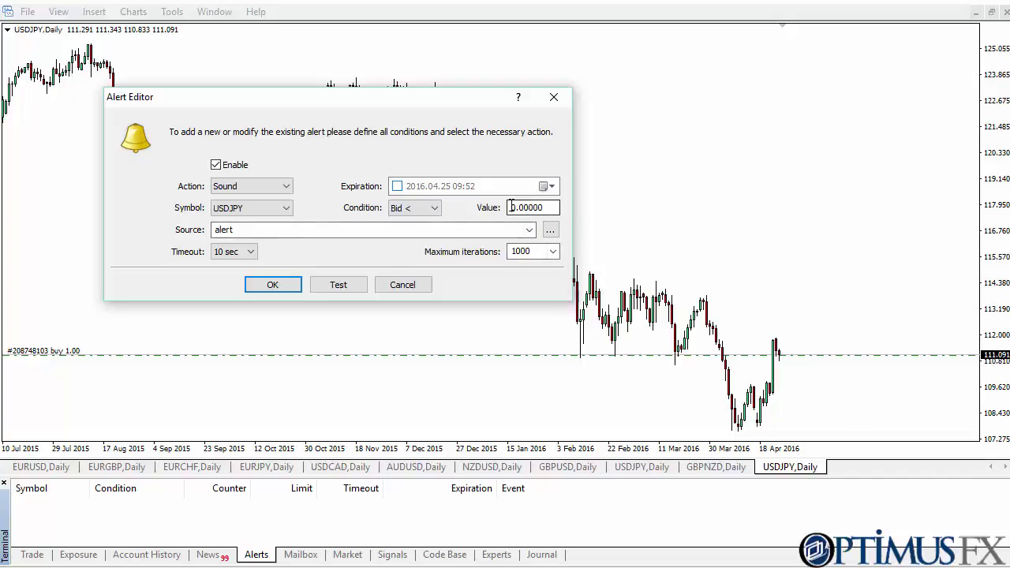
{"action": "type", "text": "110.50"}
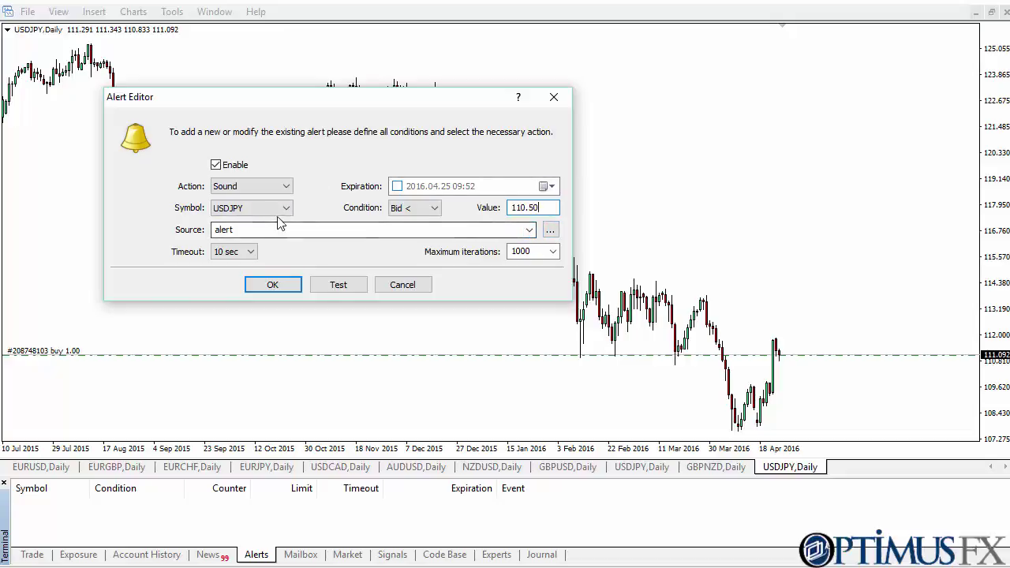
{"action": "left_click", "coordinate": [338, 286]}
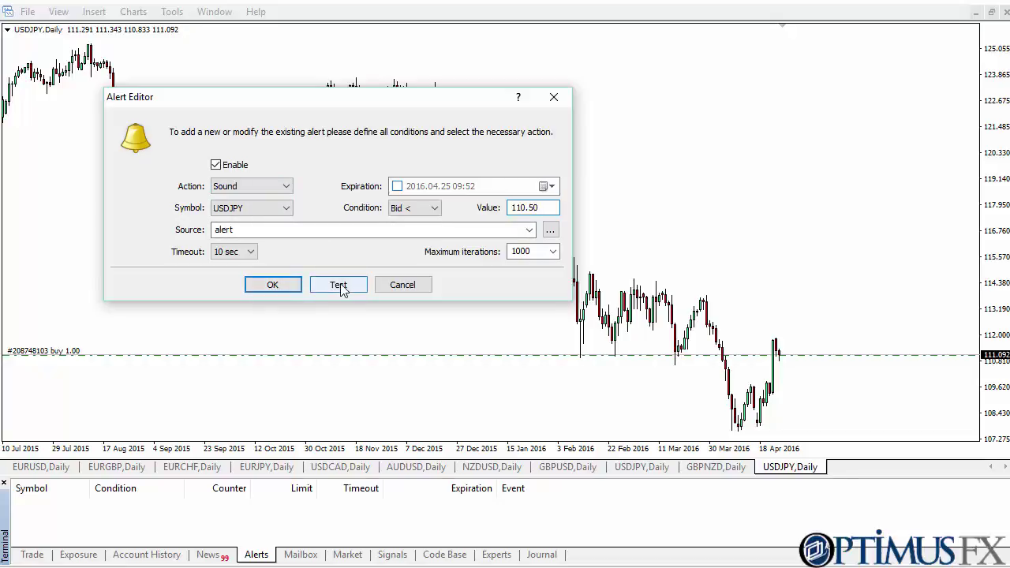
{"action": "left_click", "coordinate": [283, 289]}
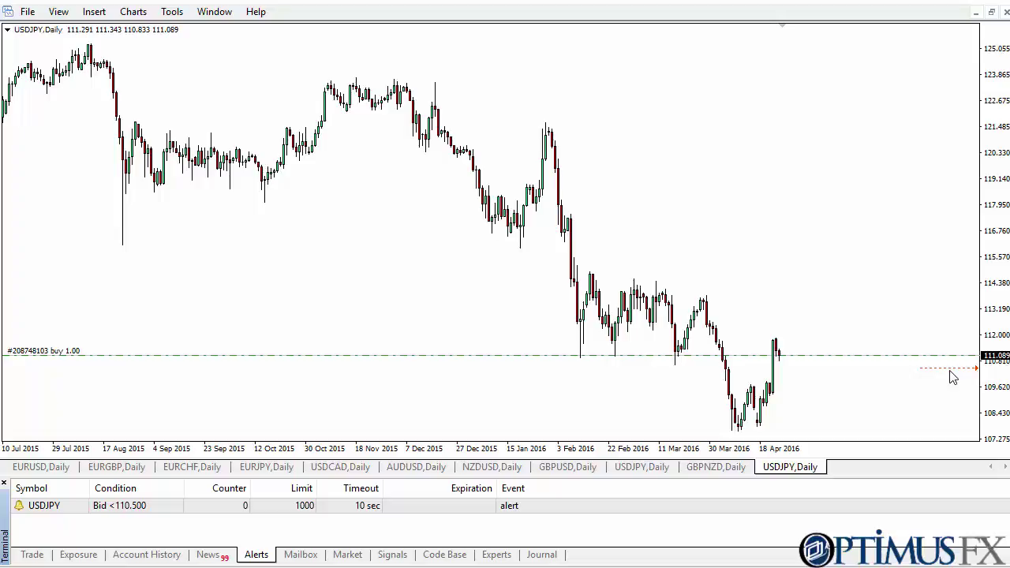
Enlarge the USDJPY chart and move the alert level on it down to about 109.956.
{"action": "right_click", "coordinate": [654, 163]}
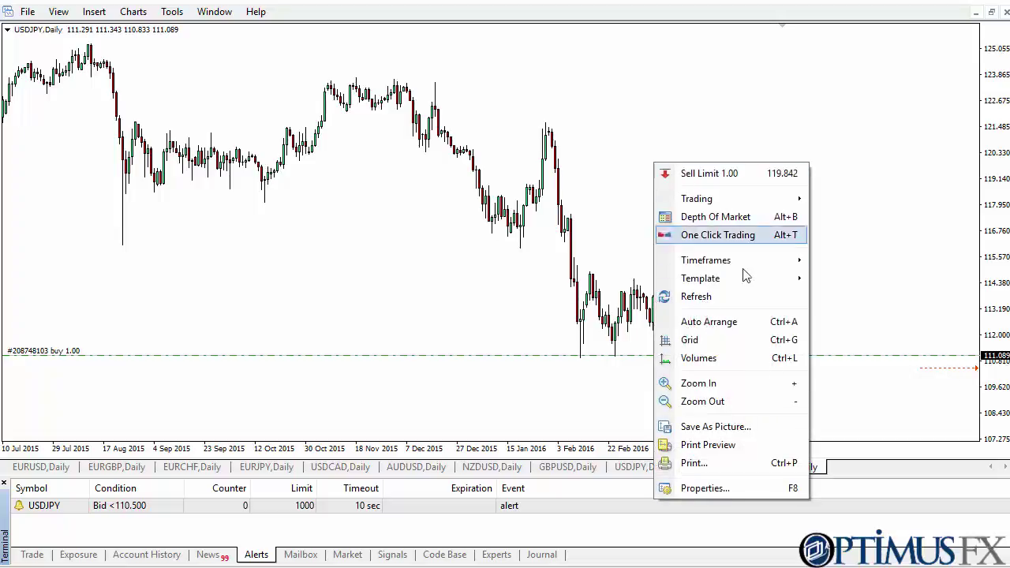
{"action": "left_click", "coordinate": [747, 384]}
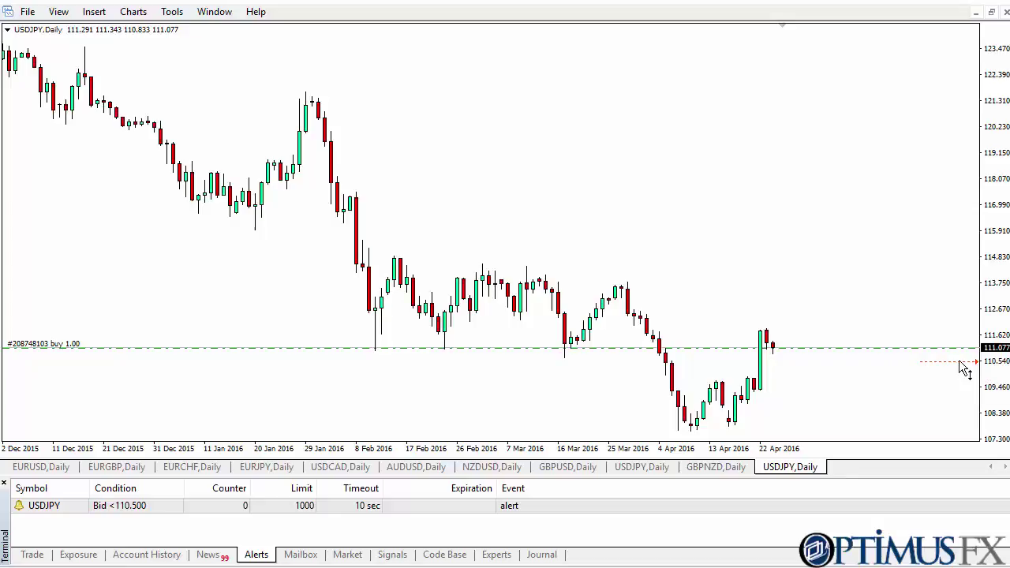
{"action": "mouse_move", "coordinate": [962, 366]}
{"action": "left_mouse_down"}
{"action": "mouse_move", "coordinate": [963, 383]}
{"action": "mouse_move", "coordinate": [964, 363]}
{"action": "left_mouse_up"}
{"action": "left_click_drag", "start_coordinate": [953, 366], "coordinate": [954, 375]}
Modify the existing USDJPY alert so its trigger value is 109.
{"action": "right_click", "coordinate": [344, 509]}
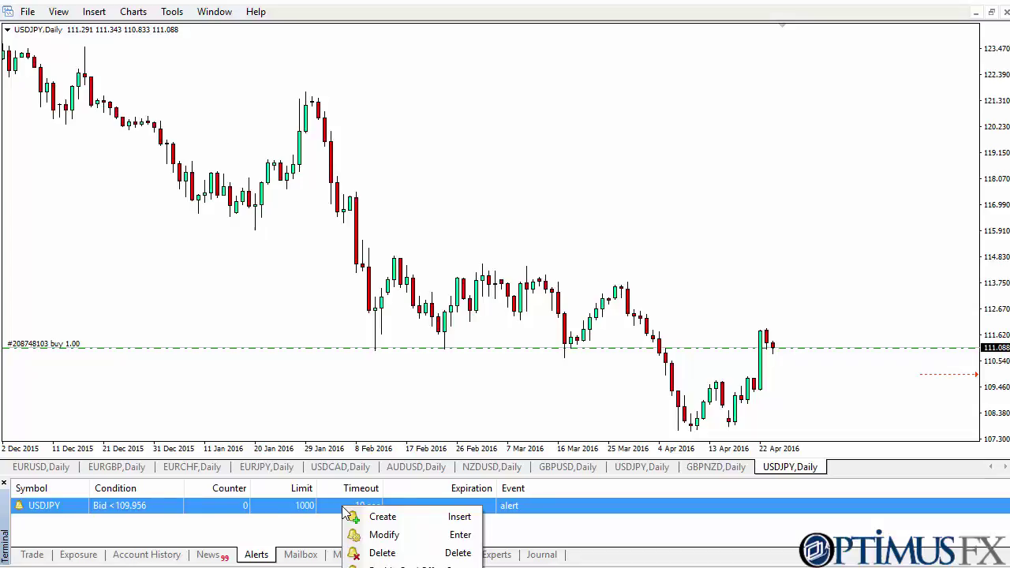
{"action": "left_click", "coordinate": [387, 535]}
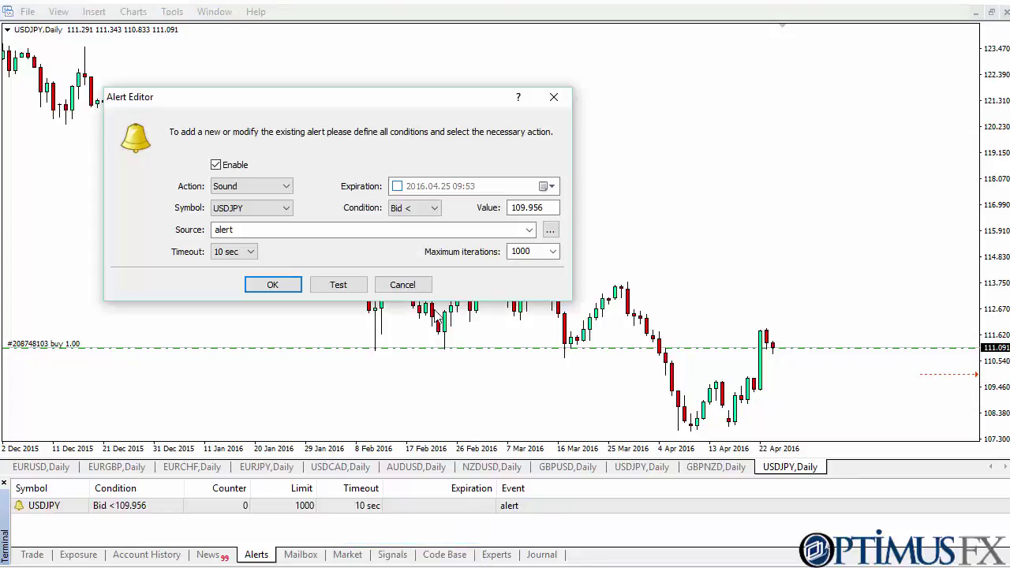
{"action": "left_click", "coordinate": [527, 207]}
{"action": "left_click_drag", "start_coordinate": [510, 208], "coordinate": [570, 207]}
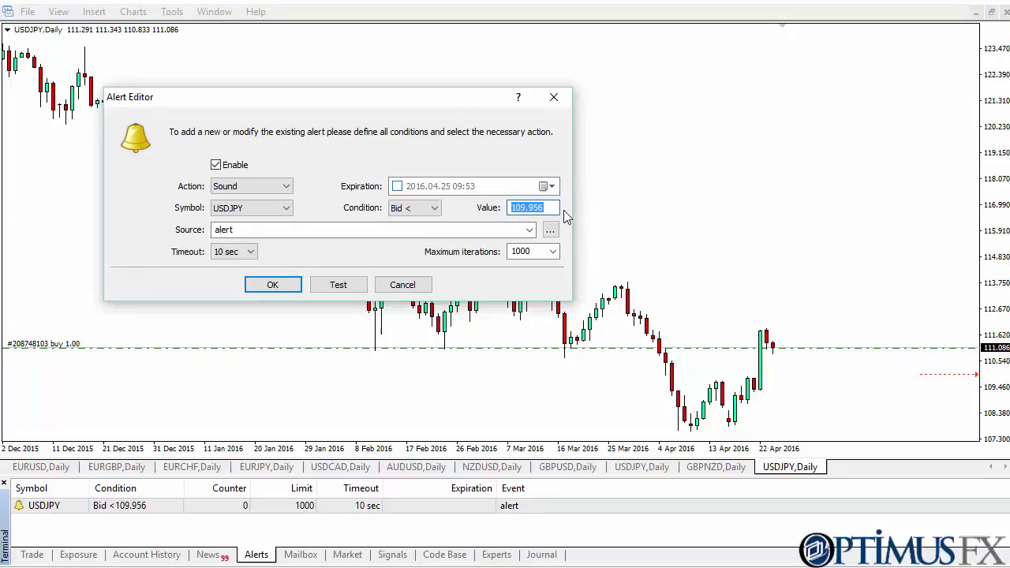
{"action": "type", "text": "109"}
{"action": "left_click", "coordinate": [275, 286]}
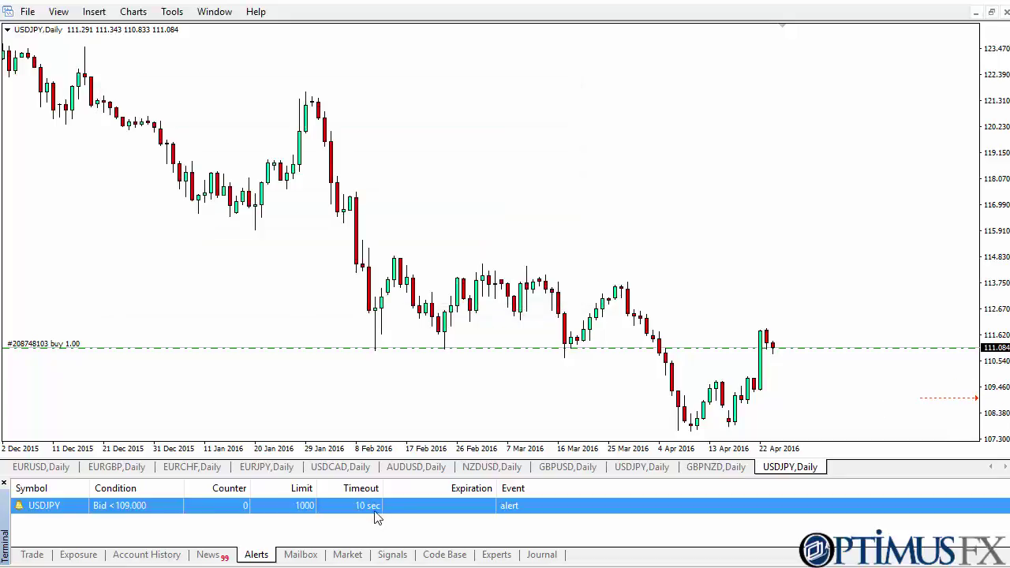
Delete the USDJPY alert from the alerts list.
{"action": "right_click", "coordinate": [399, 506]}
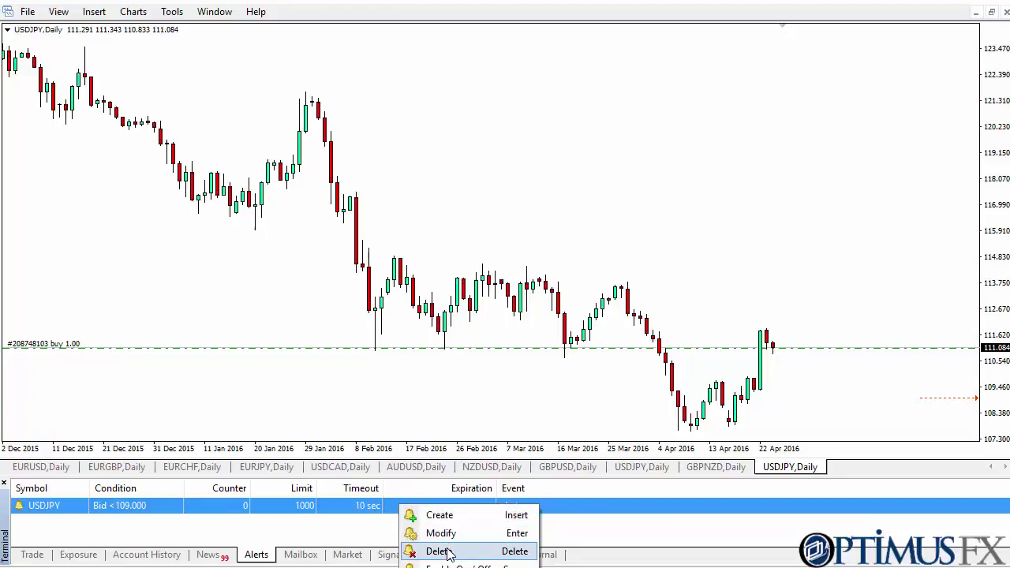
{"action": "left_click", "coordinate": [438, 550]}
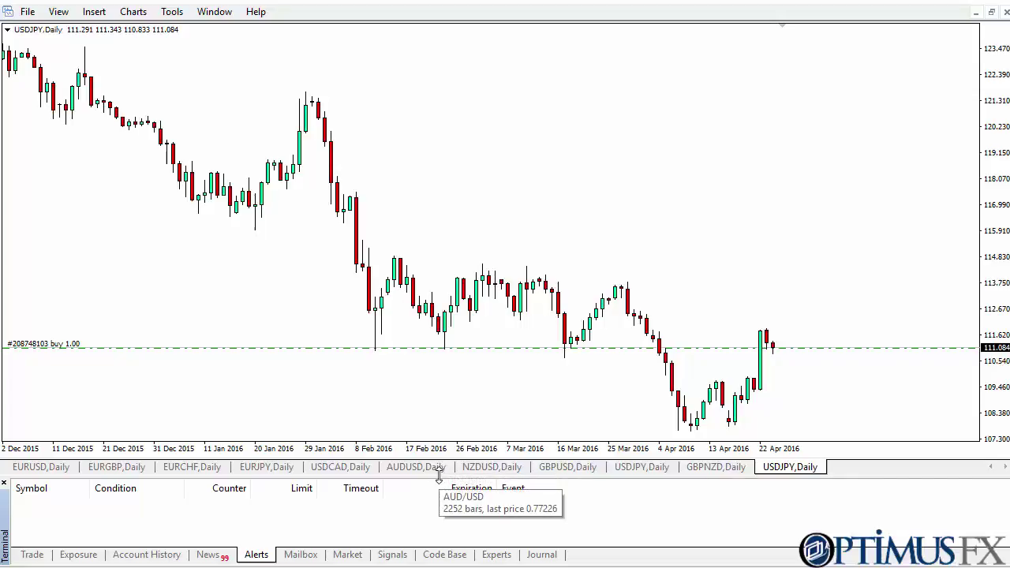
Close the open 1.00 USDJPY buy position, and check the account history before returning to the open trades.
{"action": "left_click", "coordinate": [32, 555]}
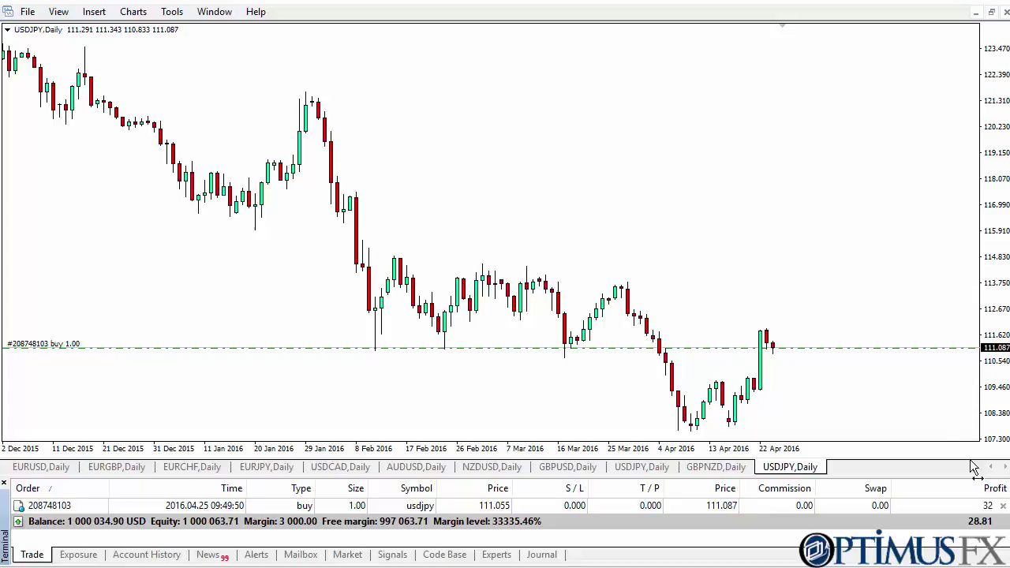
{"action": "left_click", "coordinate": [1002, 505]}
{"action": "left_click", "coordinate": [623, 288]}
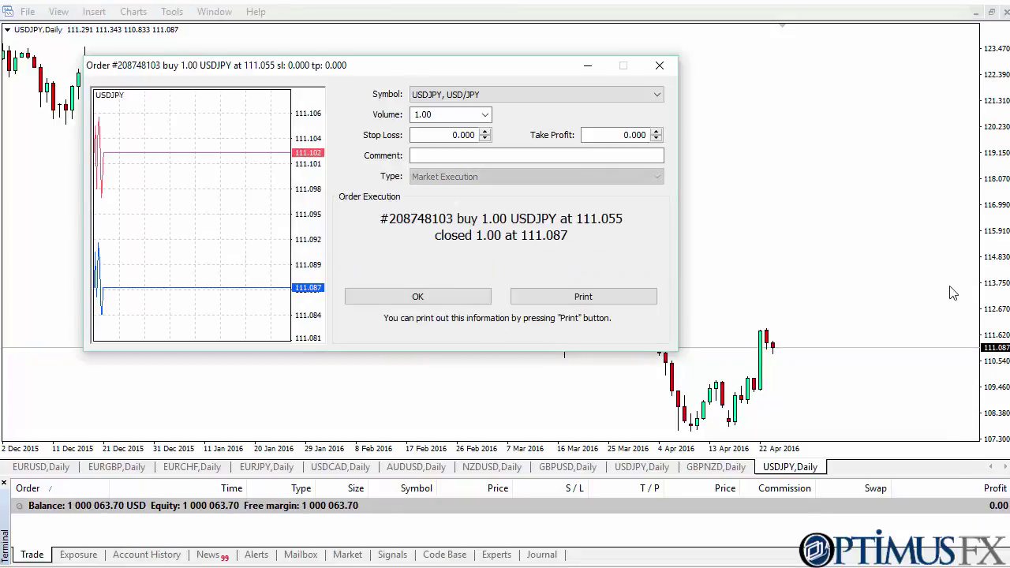
{"action": "left_click", "coordinate": [436, 296]}
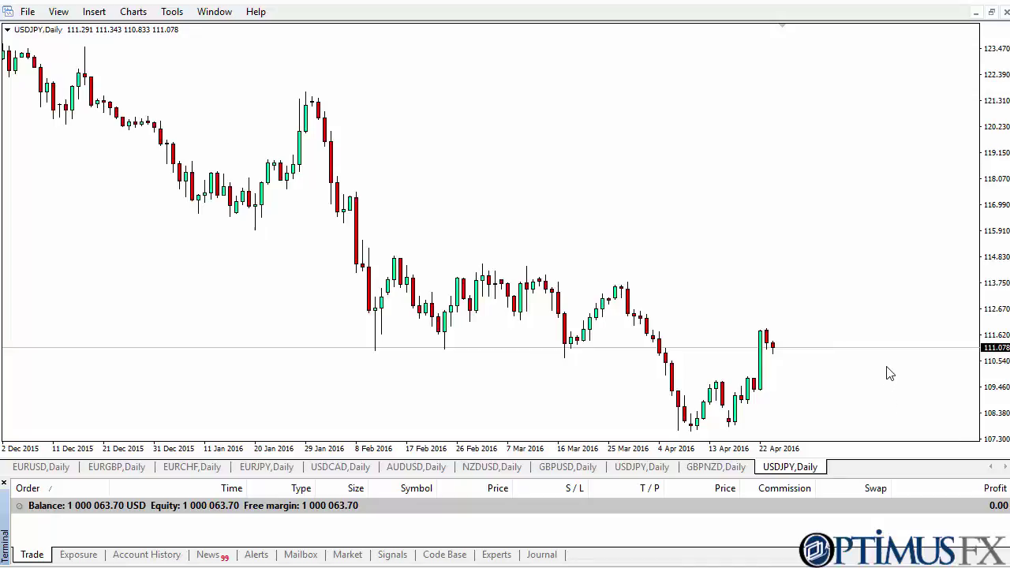
{"action": "left_click", "coordinate": [160, 553]}
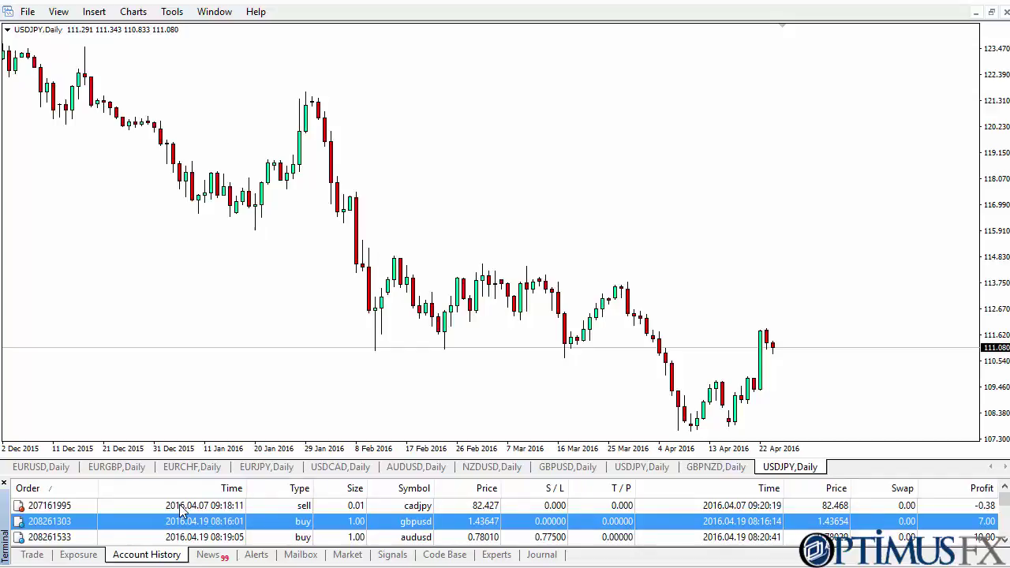
{"action": "left_click", "coordinate": [35, 557]}
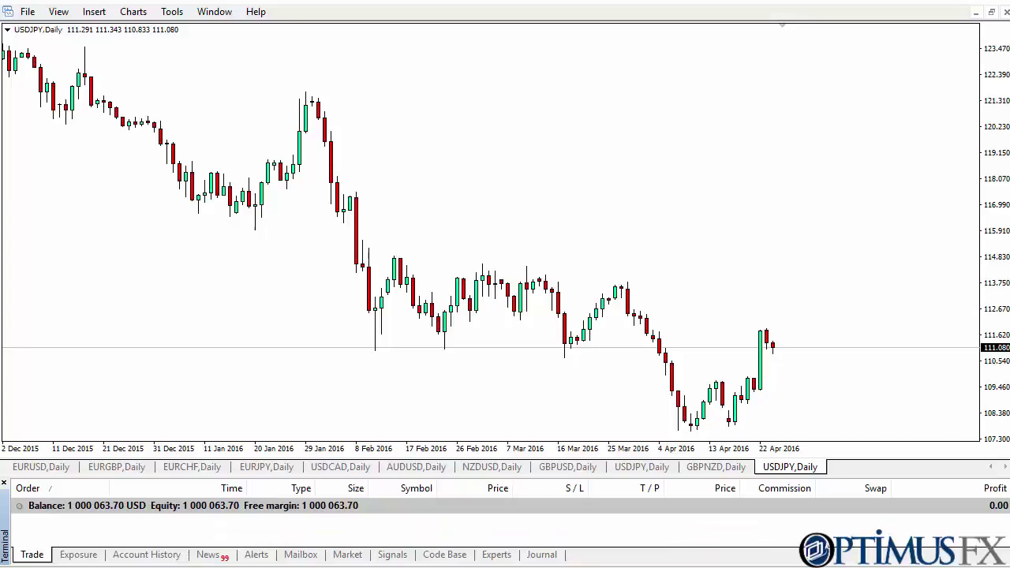